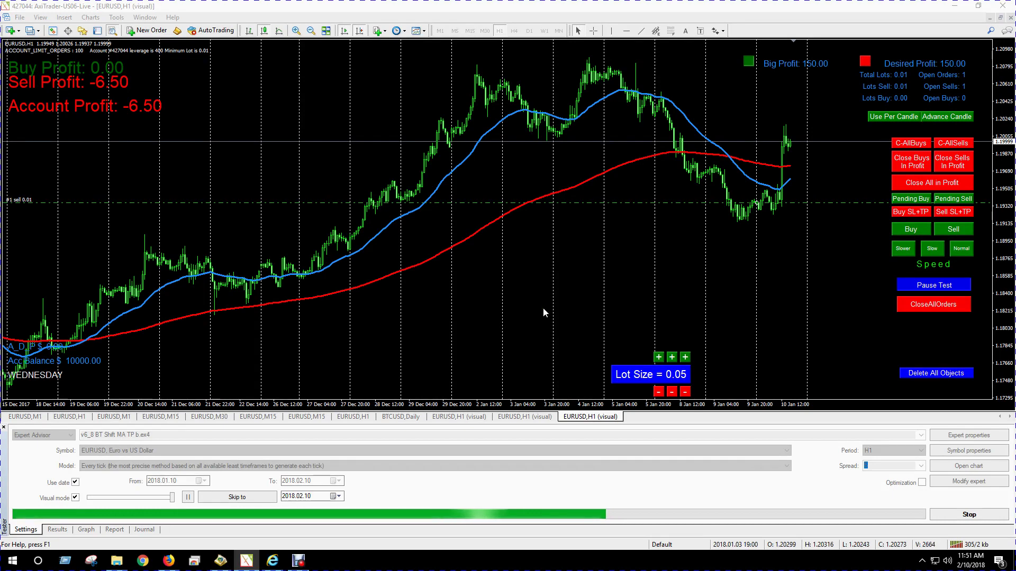
Review the EA's OnTick code in MetaEditor, where SMMA iMA values aMA1–aMA3 and bMA1–bMA3 trigger SellEntryU() or BuyEntryU().
left_click(221, 560)
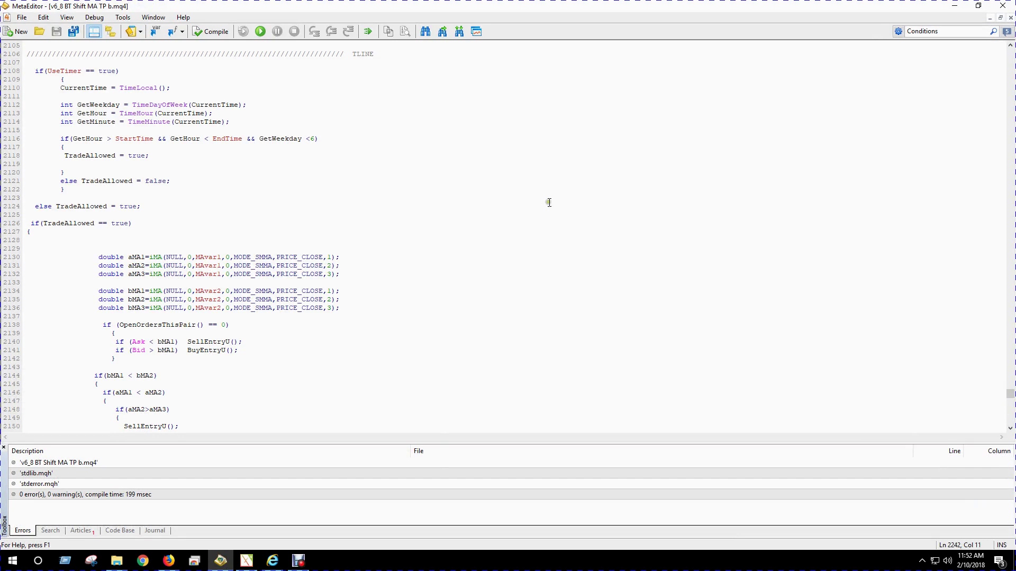
scroll(549, 203, "down", 2)
scroll(549, 203, "up", 2)
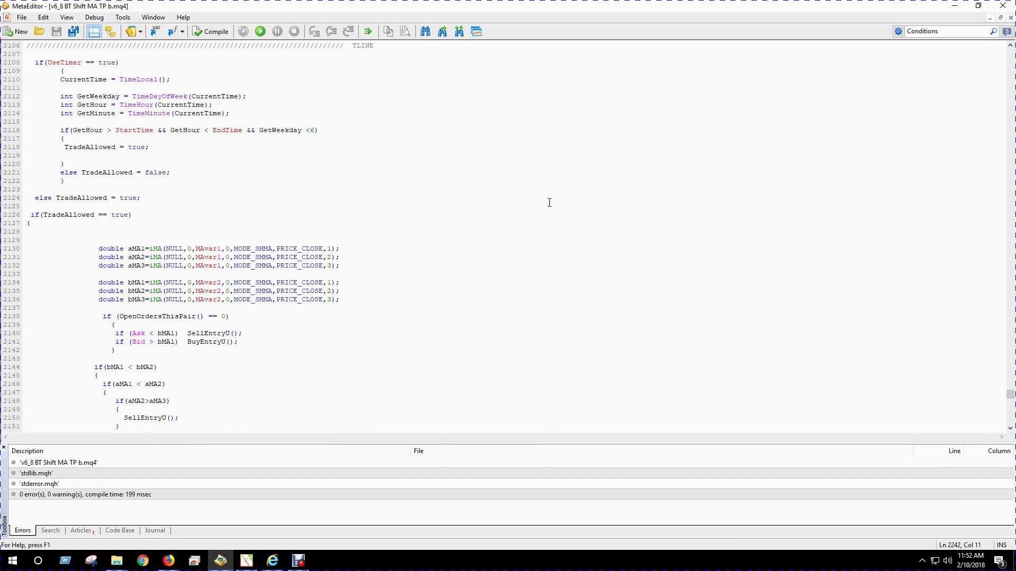
scroll(549, 202, "down", 3)
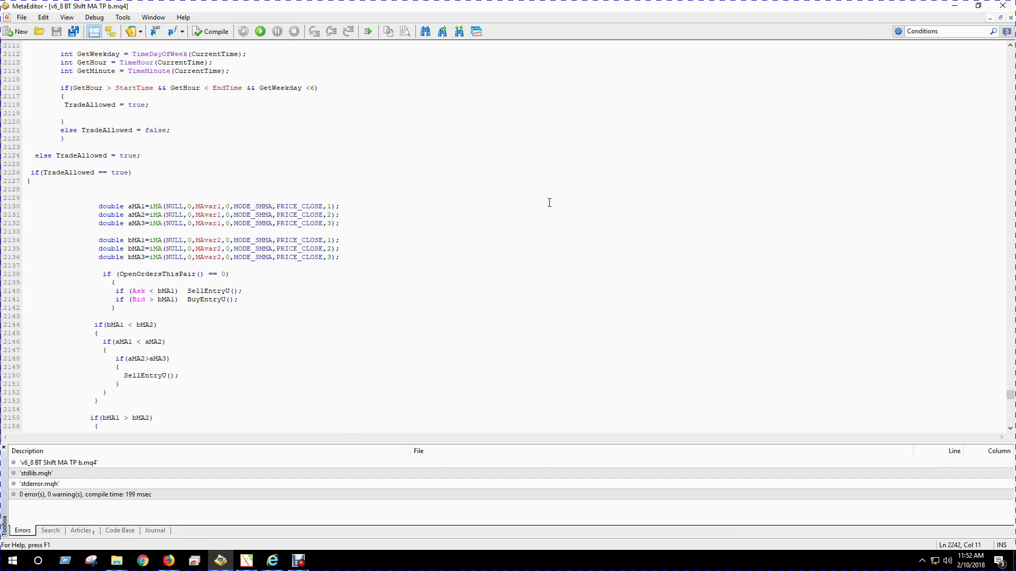
scroll(549, 203, "up", 2)
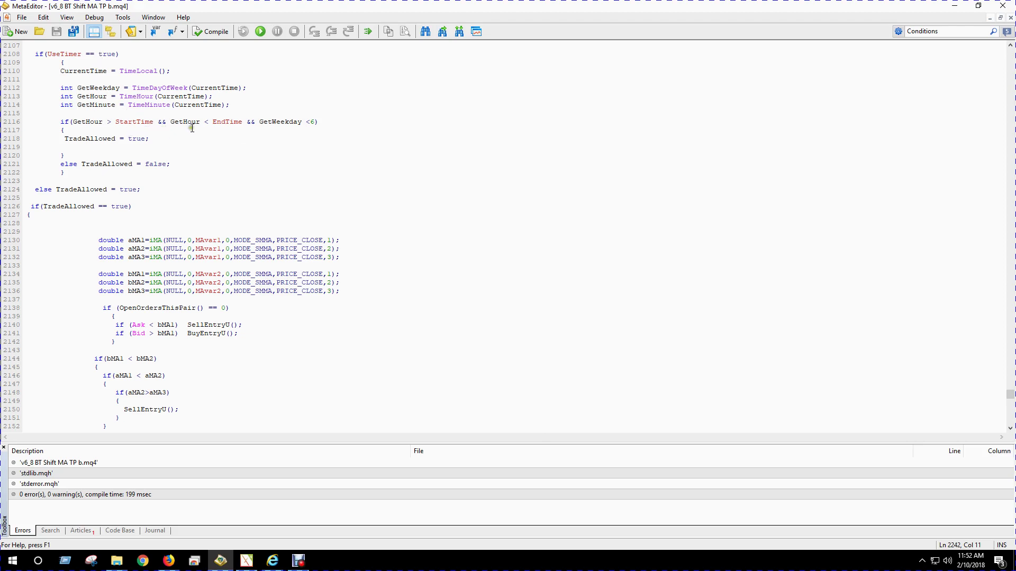
scroll(386, 195, "down", 3)
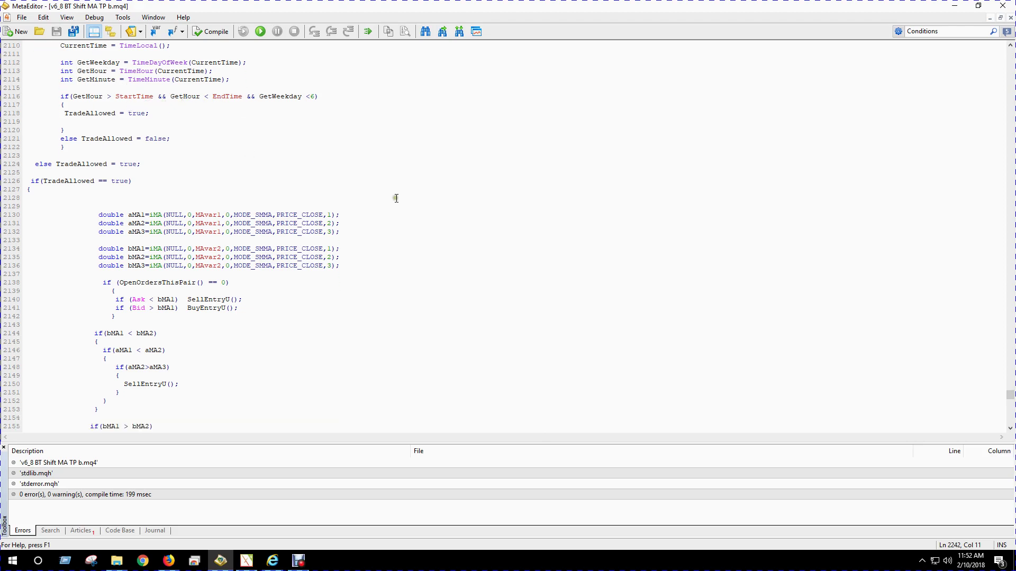
scroll(396, 198, "down", 1)
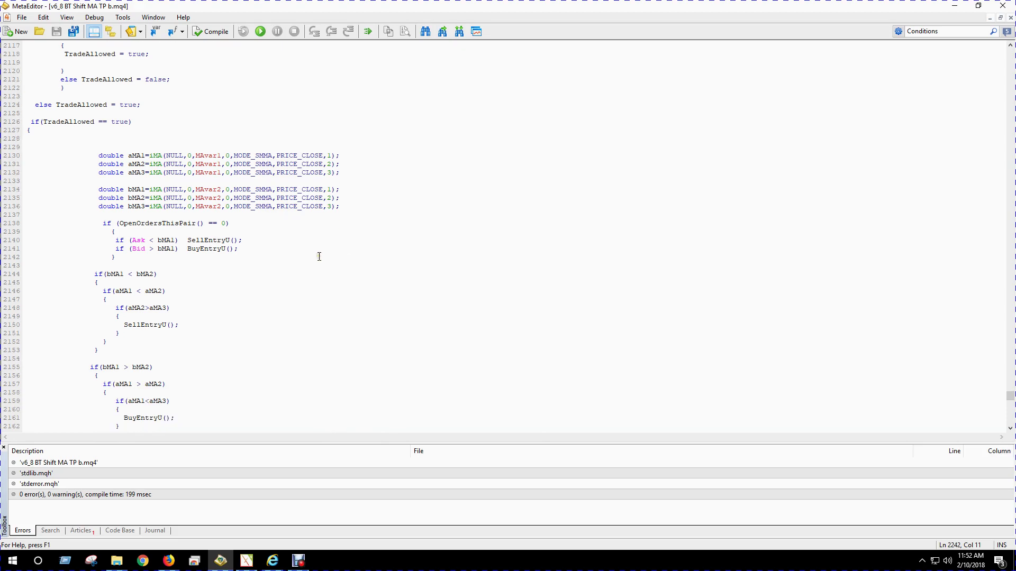
scroll(319, 257, "down", 1)
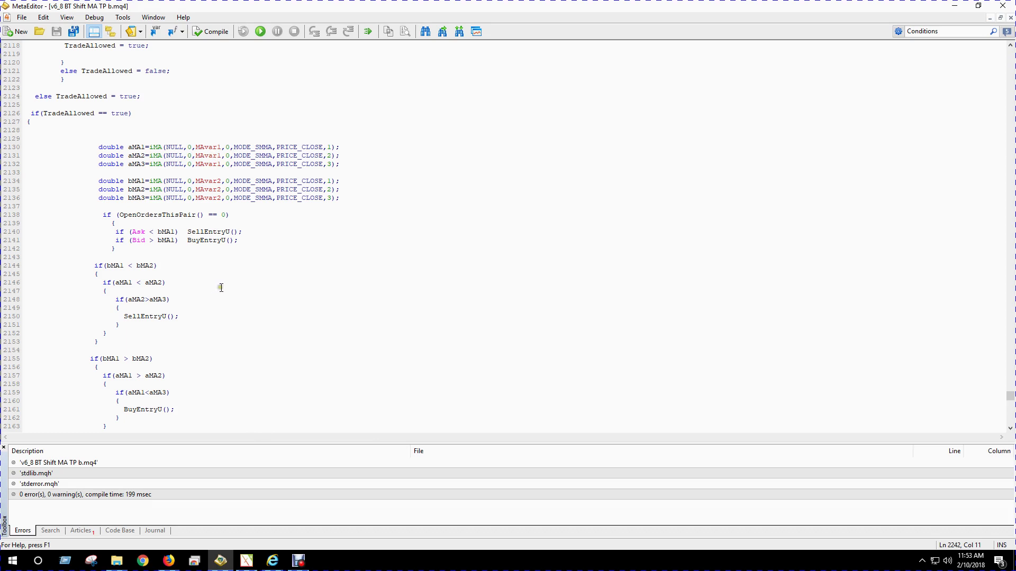
Switch back to the EURUSD H1 visual backtest, now holding two sells totalling 0.06 lots.
left_click(245, 564)
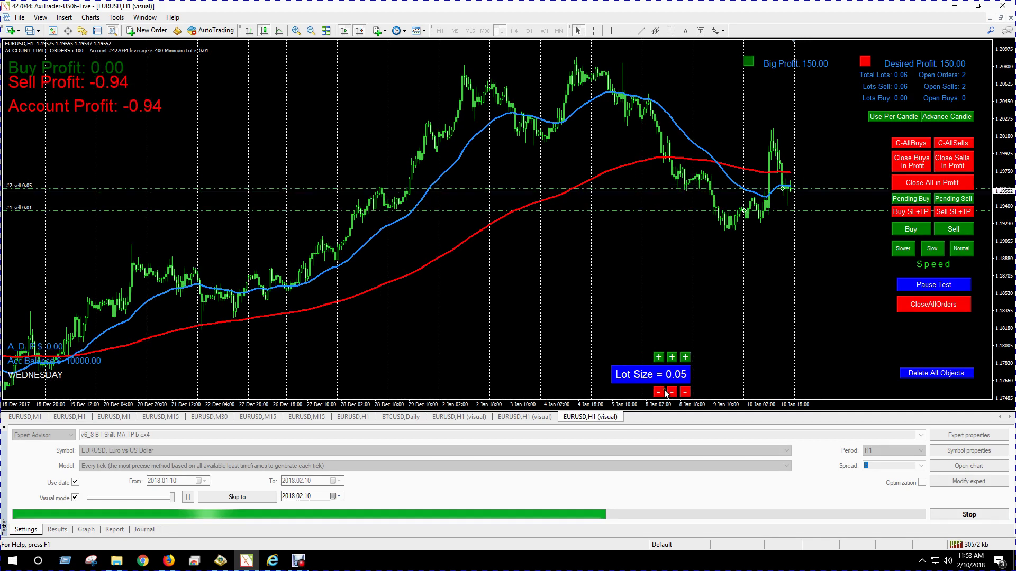
In Firefox, go to the ProAct Traders Ebook page from the Resources menu.
left_click(168, 563)
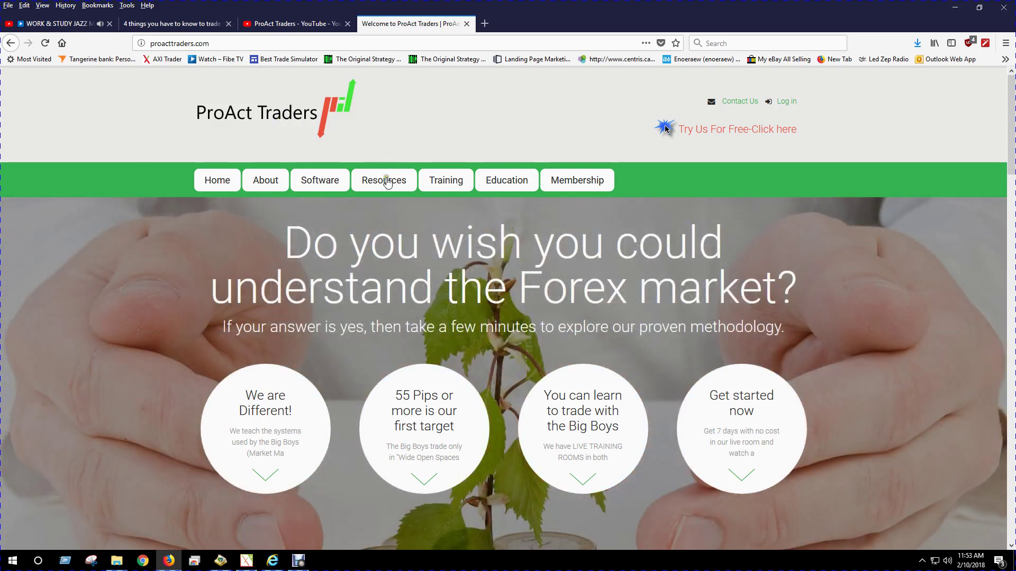
left_click(387, 180)
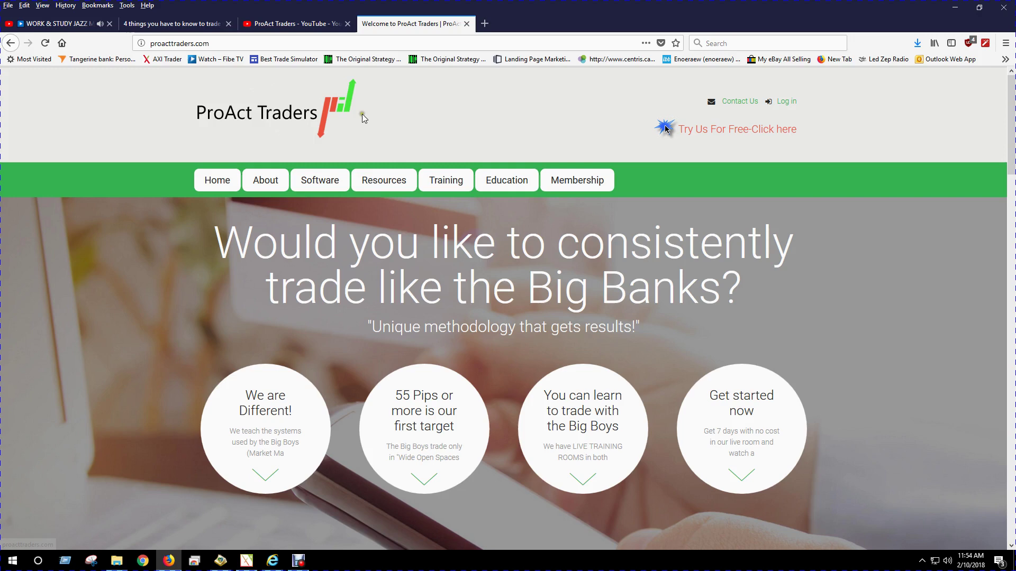
mouse_move(387, 182)
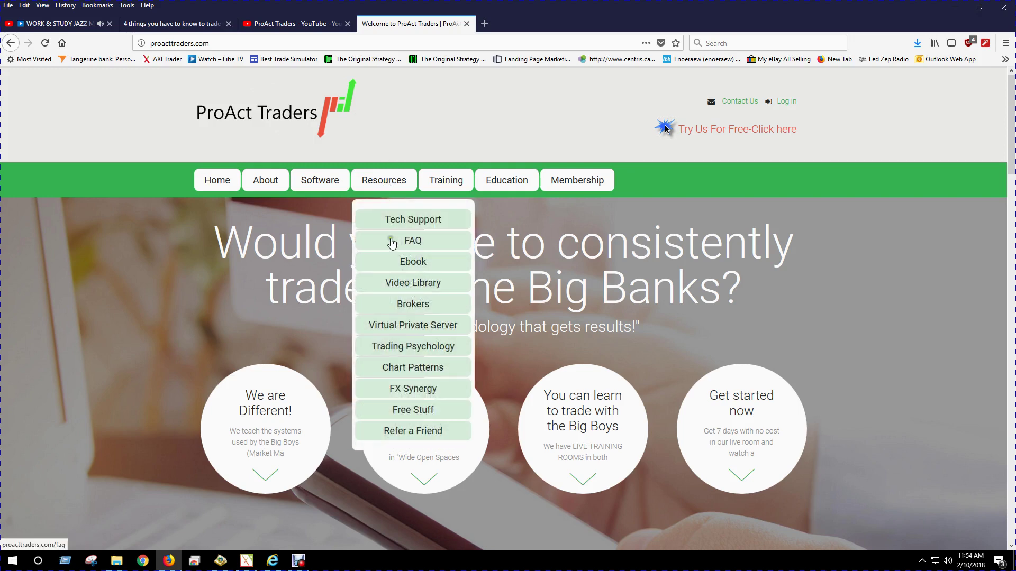
left_click(413, 262)
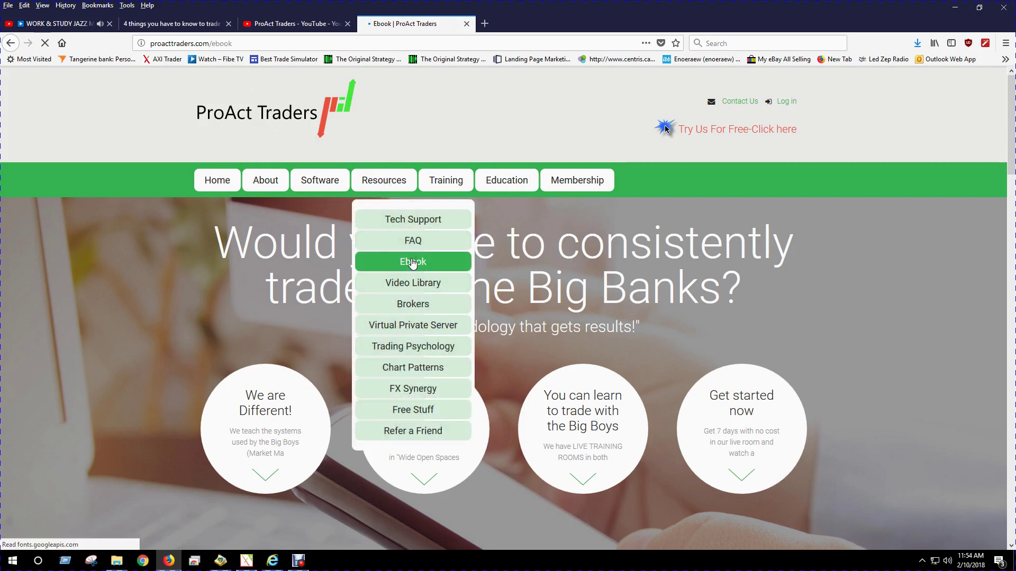
Scroll through the Ebook page offering the free 23-page forex trading ebook.
scroll(363, 347, "down", 2)
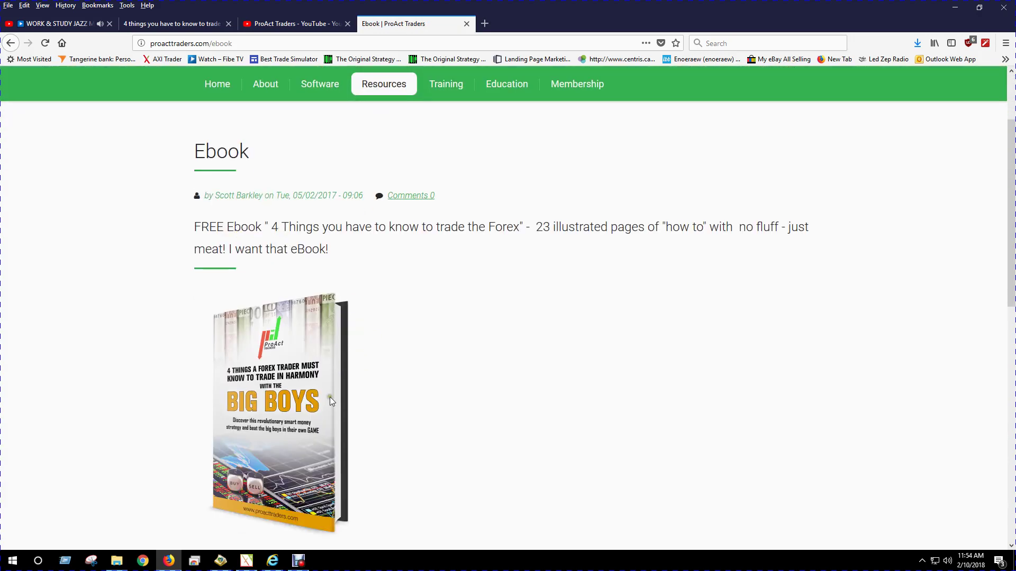
scroll(311, 408, "down", 2)
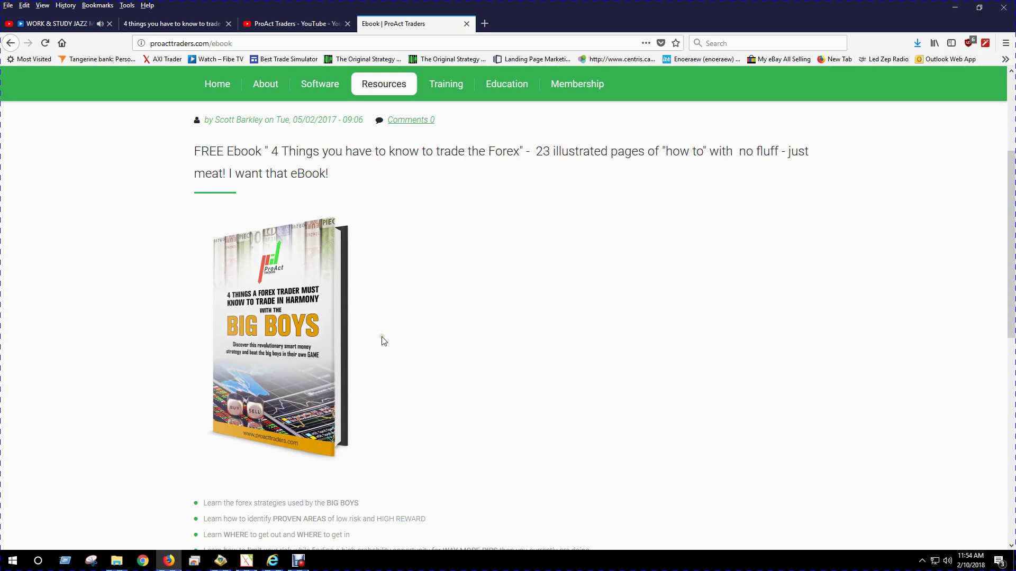
scroll(383, 339, "up", 1)
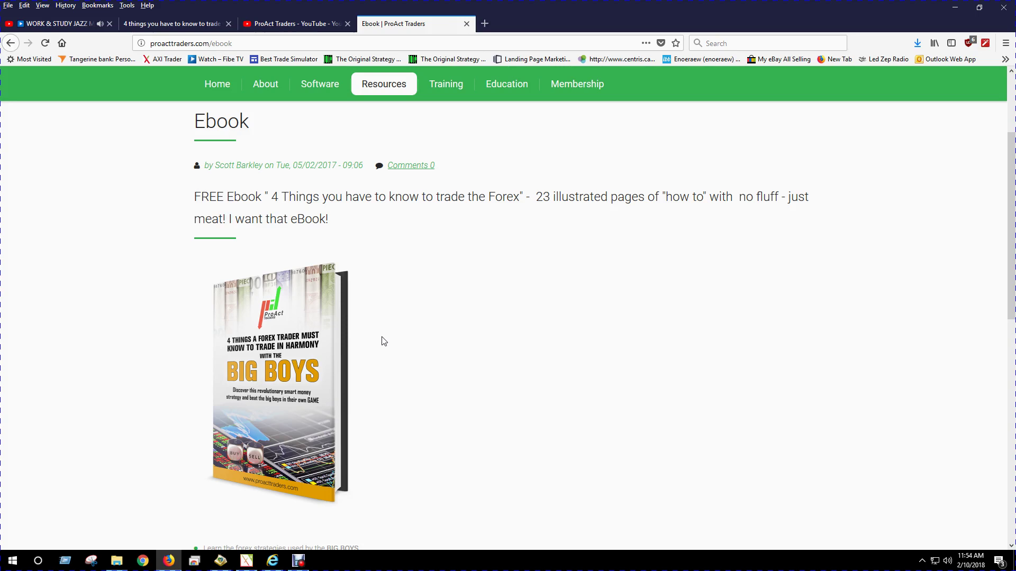
scroll(384, 341, "up", 1)
scroll(384, 341, "down", 2)
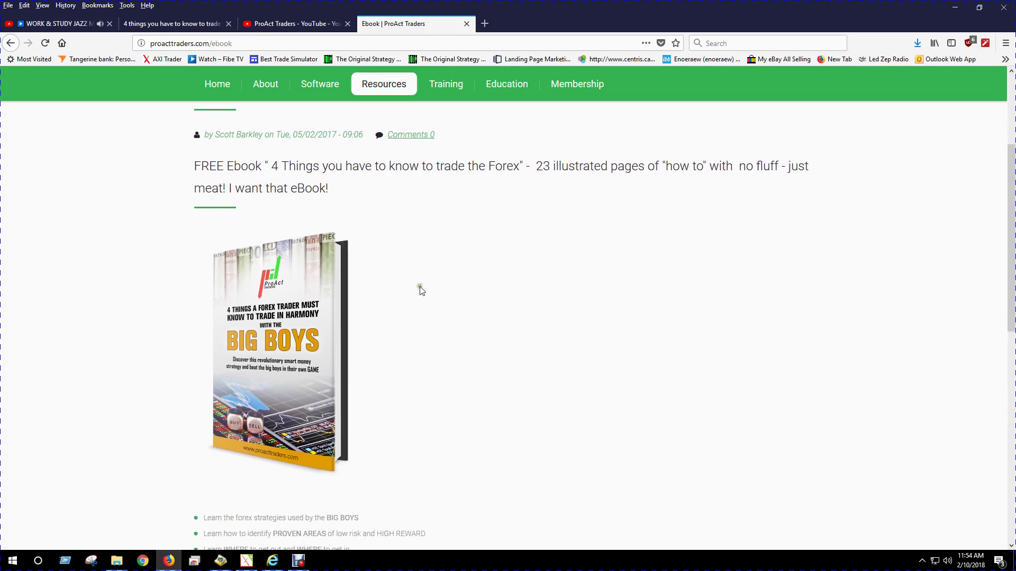
scroll(421, 290, "up", 3)
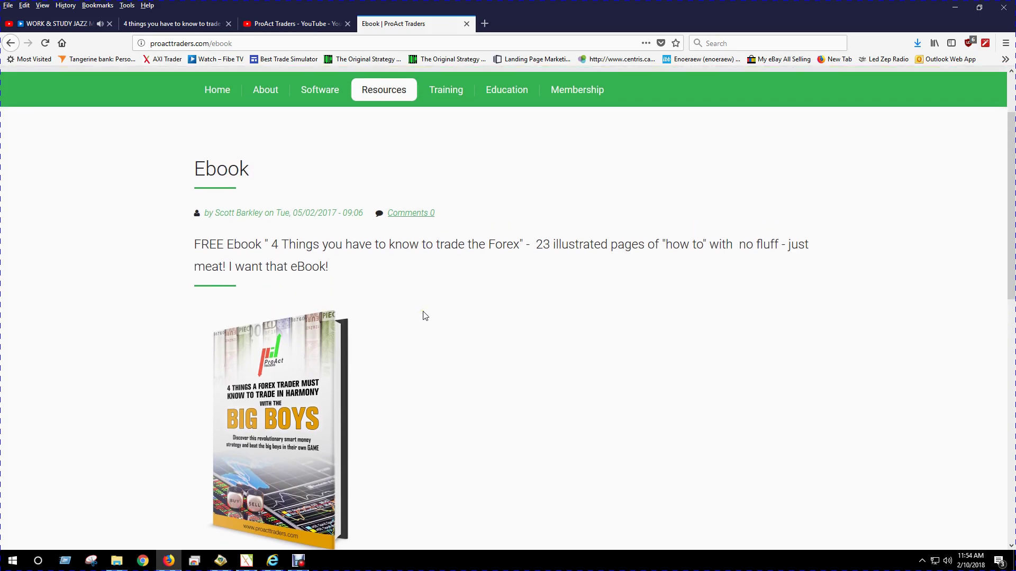
scroll(423, 316, "up", 2)
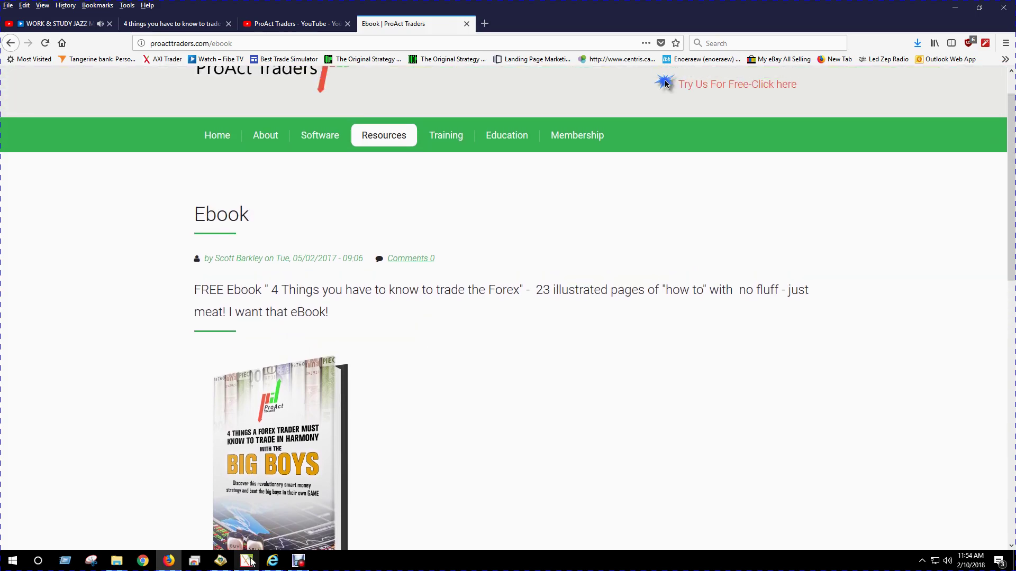
Return to the Strategy Tester and let the EURUSD H1 backtest run to three open sells.
left_click(247, 560)
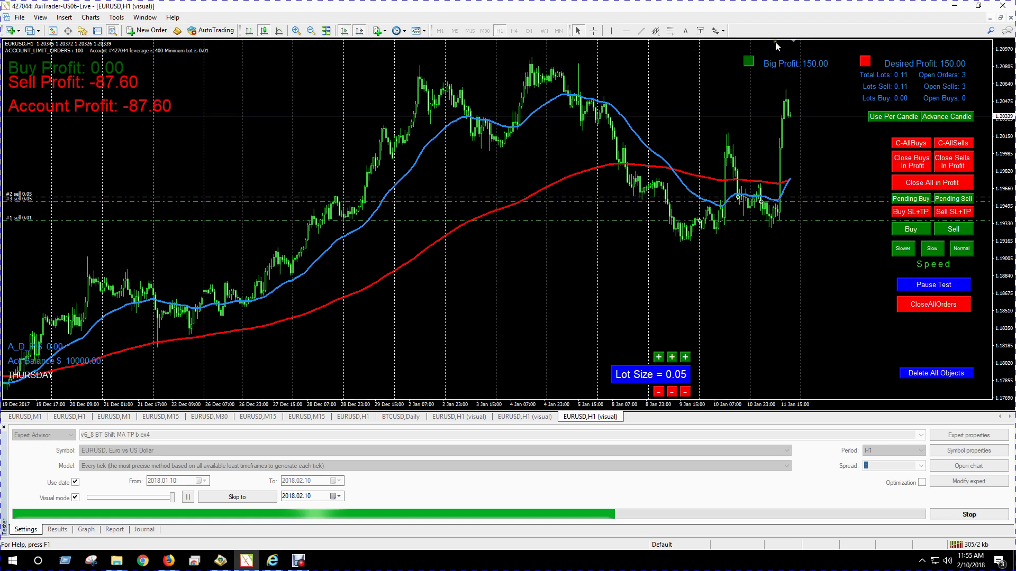
Toggle the Desired Profit and Big Profit targets on the chart panel, then restore both.
left_click(865, 61)
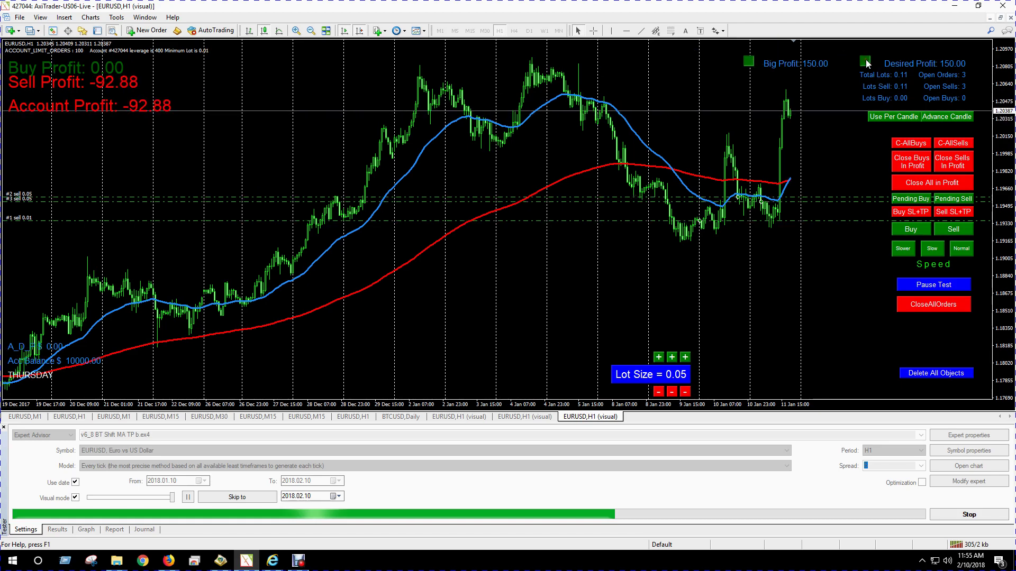
left_click(749, 62)
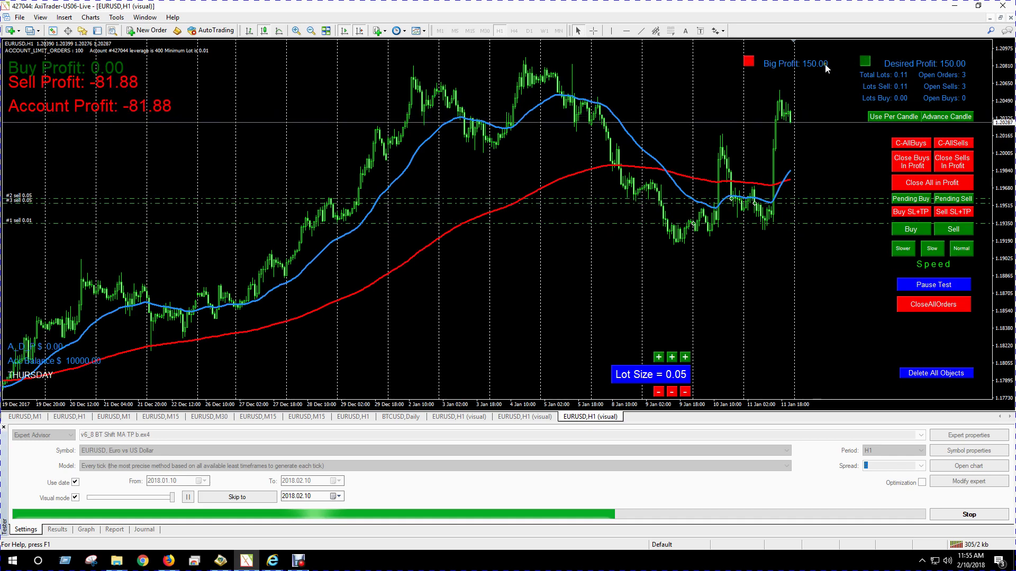
left_click(750, 62)
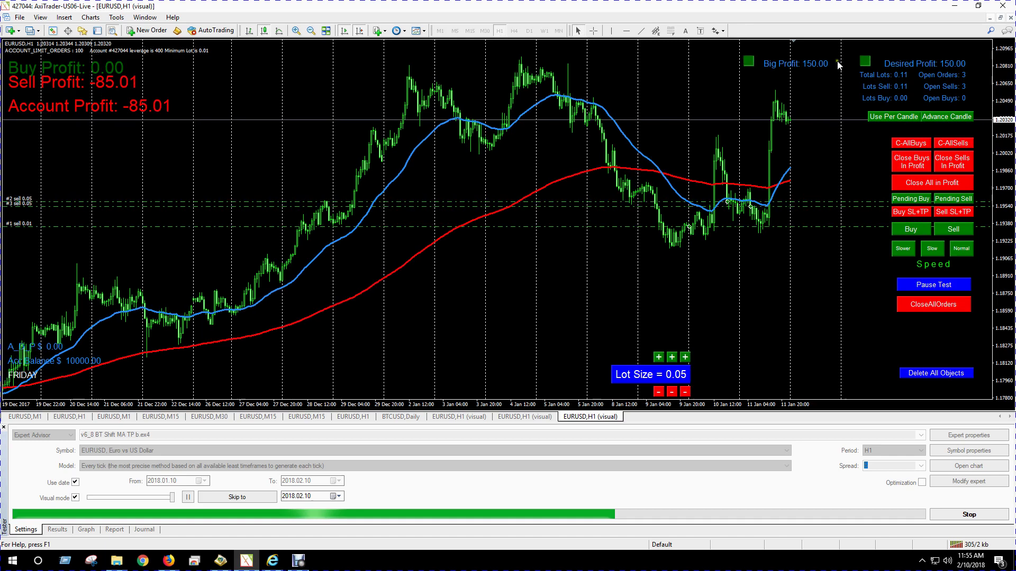
left_click(865, 62)
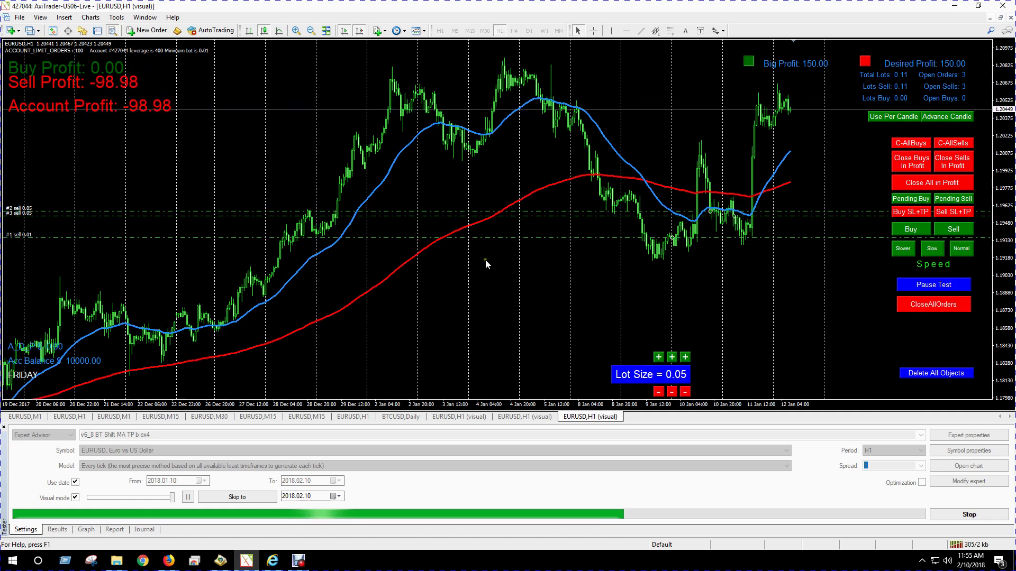
left_click(273, 562)
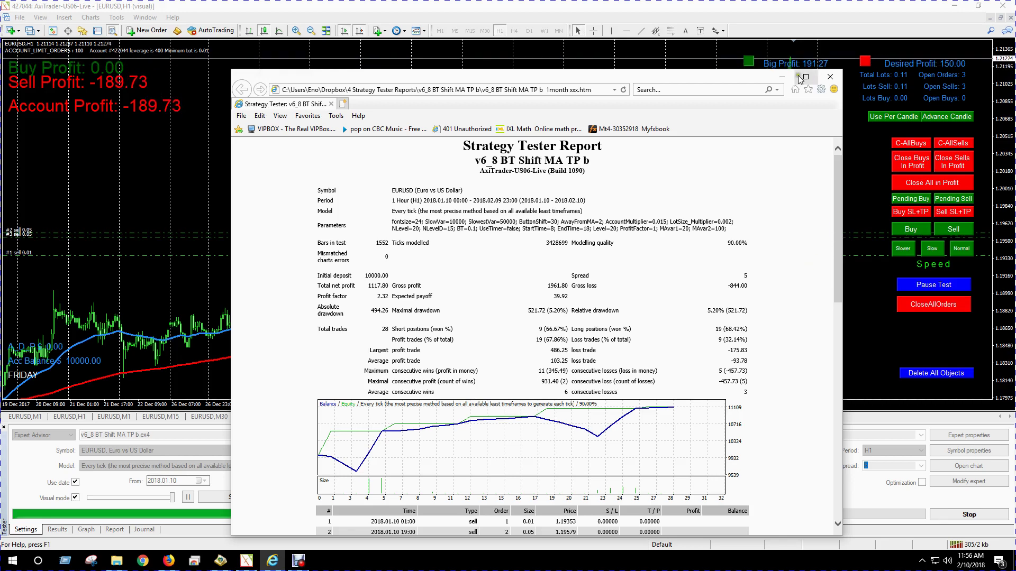
left_click(782, 77)
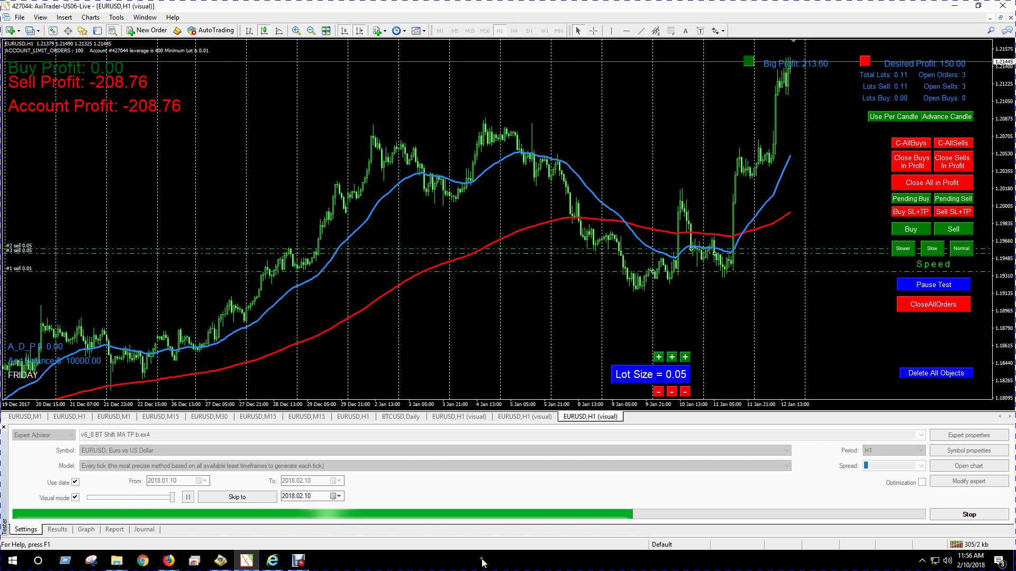
Minimize MetaTrader 4 so the ProAct Traders Ebook page is in front.
mouse_move(251, 562)
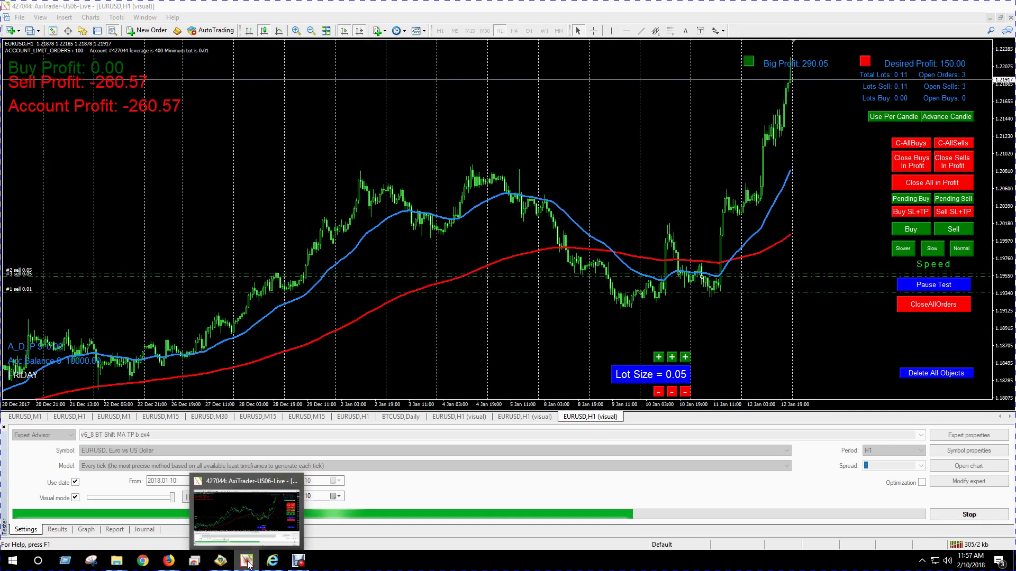
left_click(247, 562)
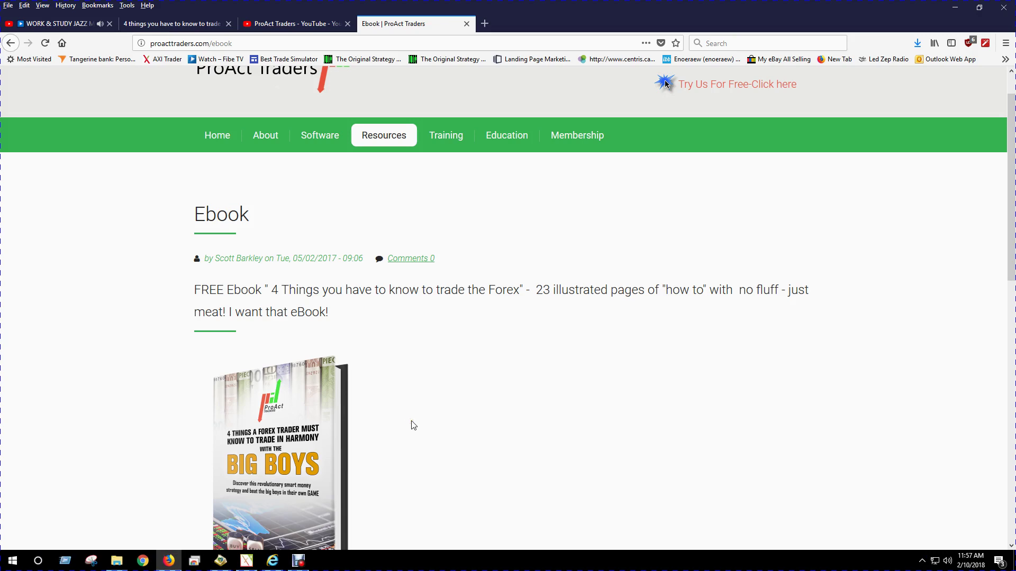
Switch to the '4 things you have to know to trade' PDF and scroll its cover and table of contents.
left_click(192, 24)
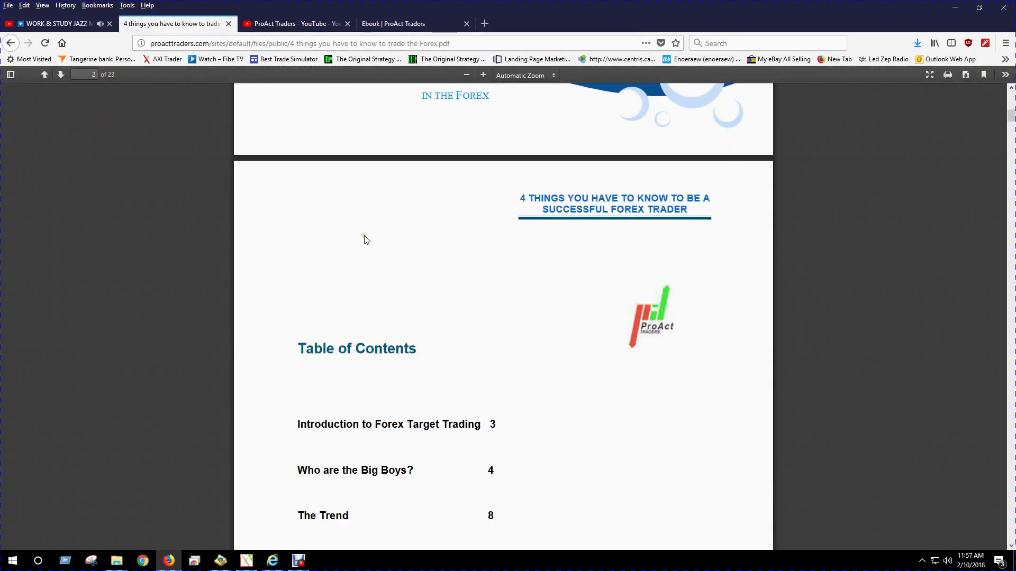
scroll(364, 240, "up", 6)
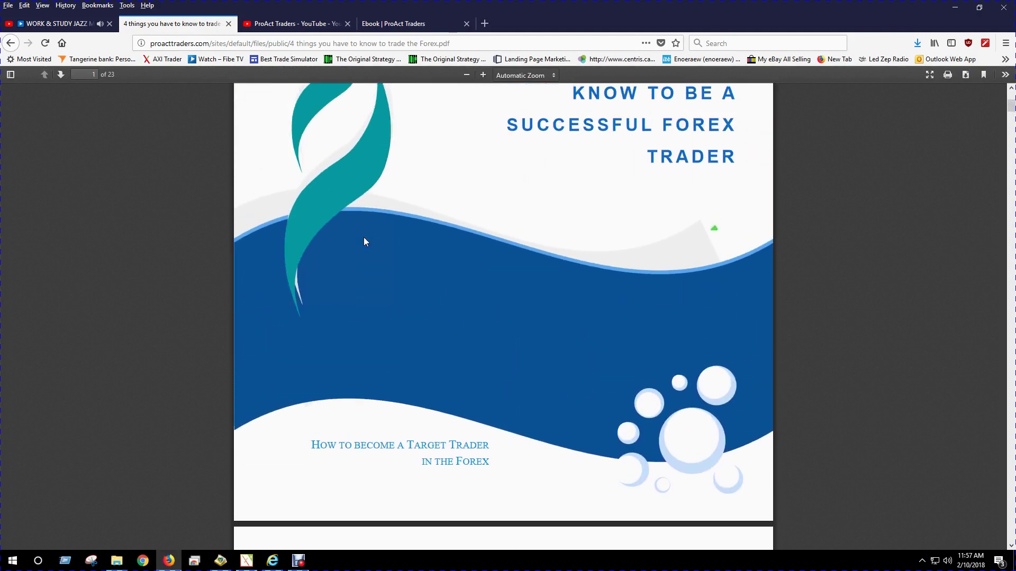
scroll(363, 242, "up", 2)
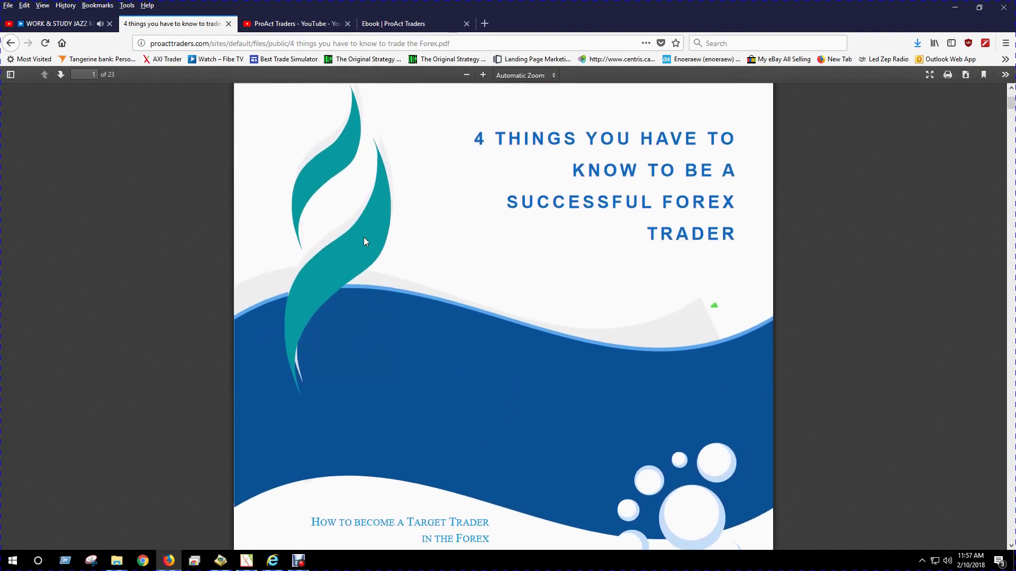
scroll(364, 241, "down", 6)
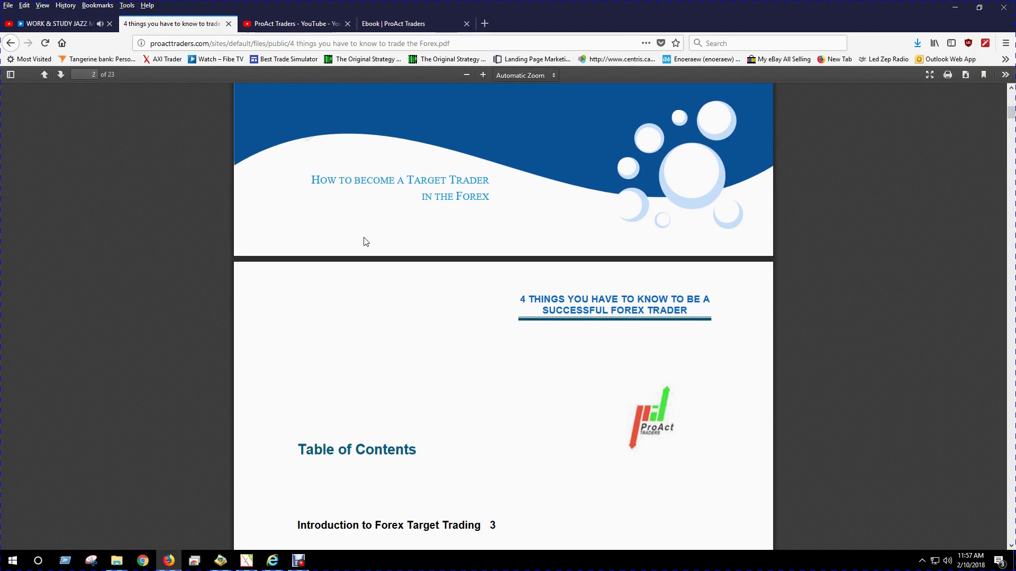
scroll(364, 241, "down", 5)
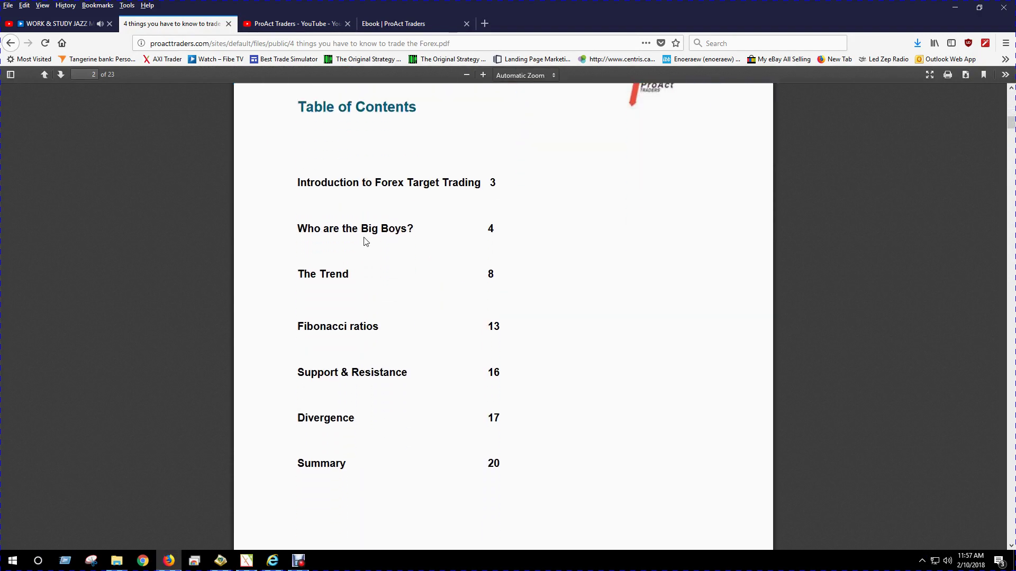
scroll(364, 242, "down", 5)
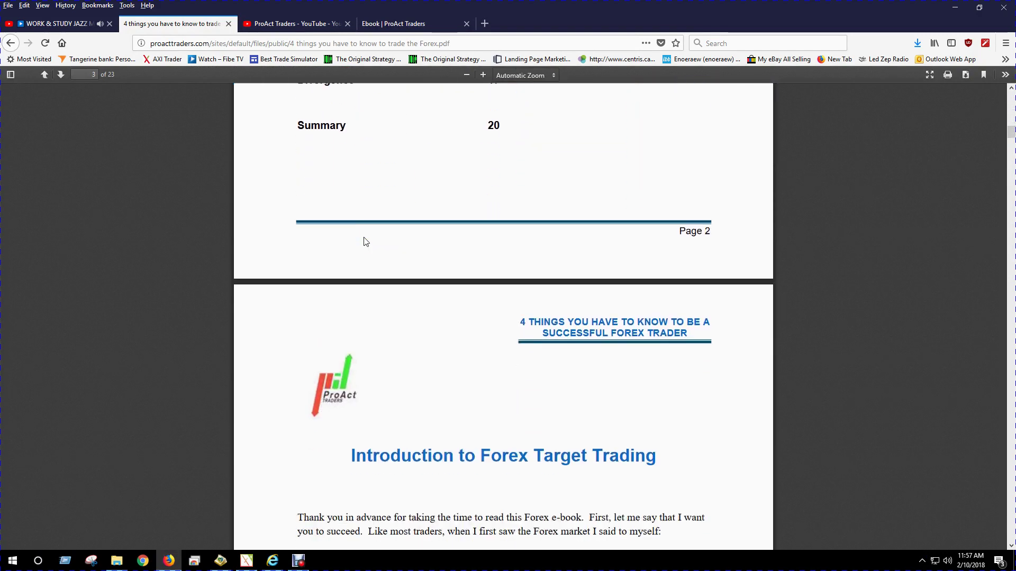
scroll(364, 242, "down", 1)
scroll(364, 242, "up", 2)
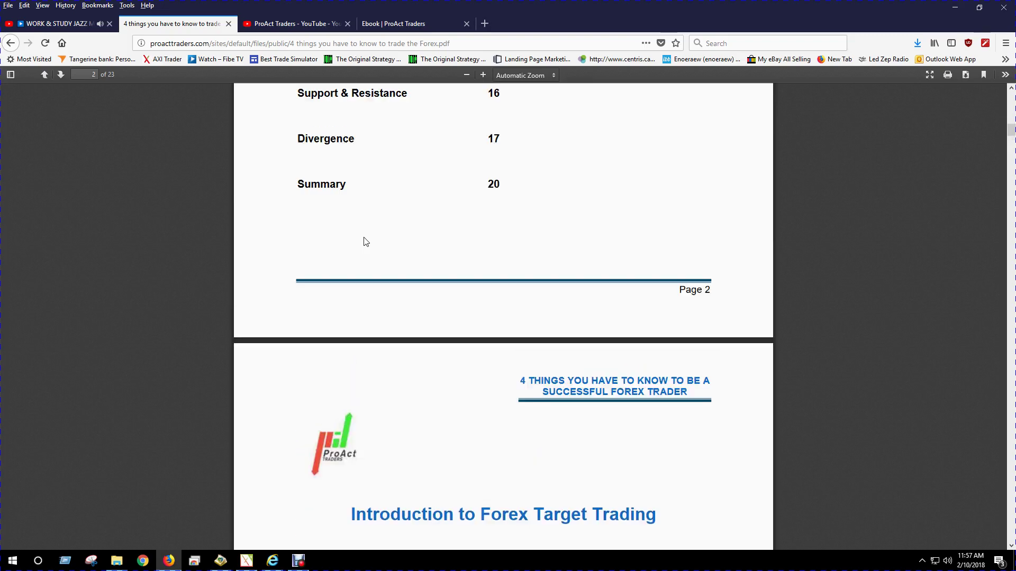
scroll(365, 242, "up", 2)
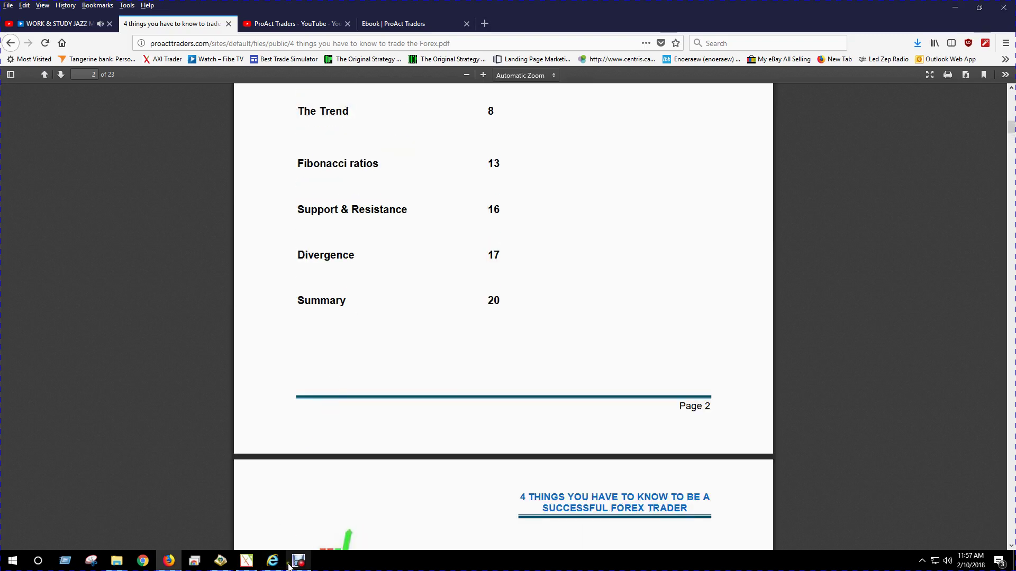
Bring the EURUSD H1 backtest forward and drag the price scale to compress the chart vertically.
left_click(252, 565)
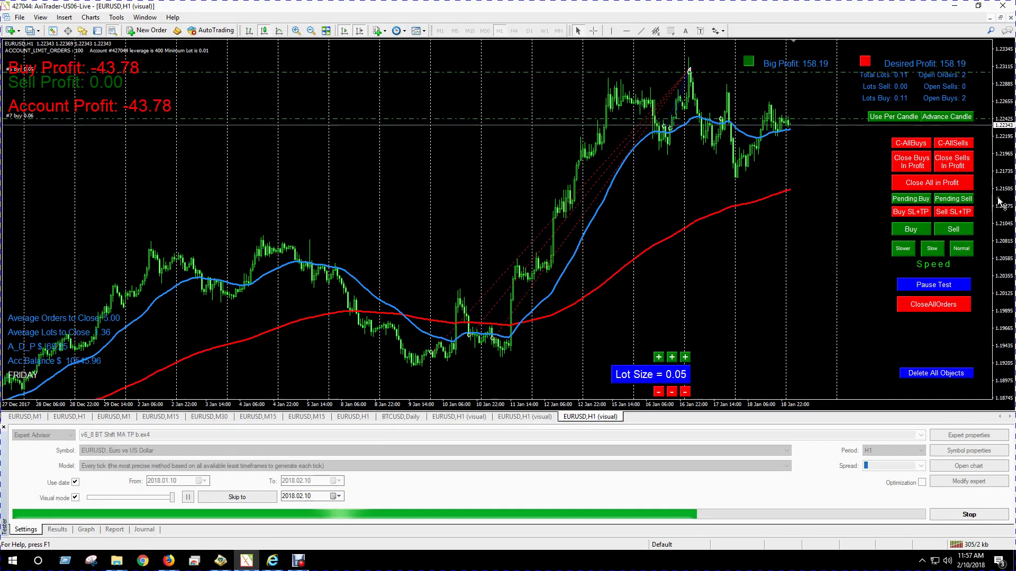
left_click_drag(1000, 201, 1012, 278)
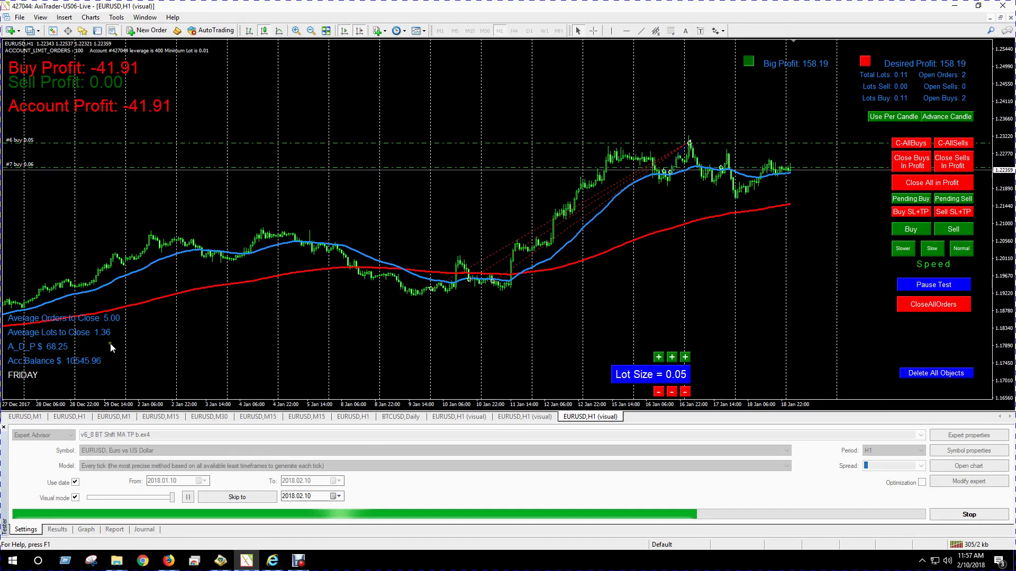